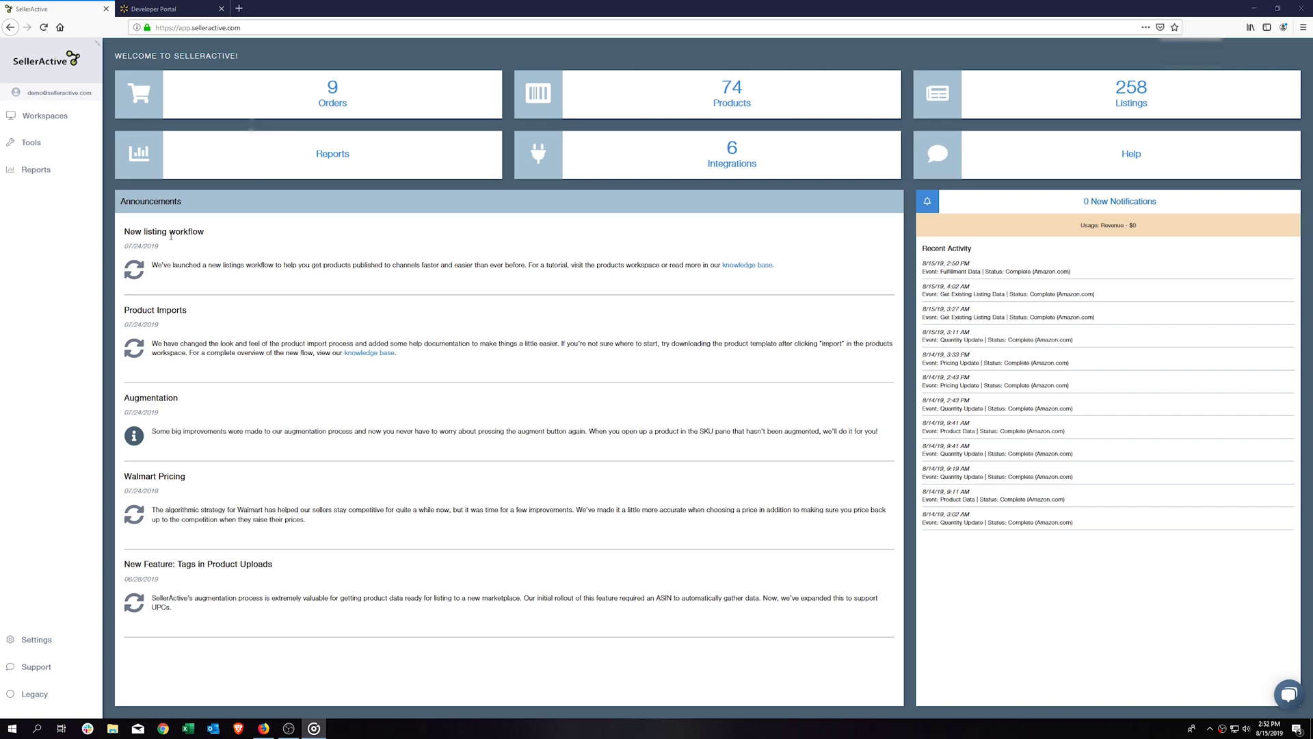
Start adding a Walmart account from Settings > Integrations so the empty settings form appears.
click(170, 236)
click(46, 643)
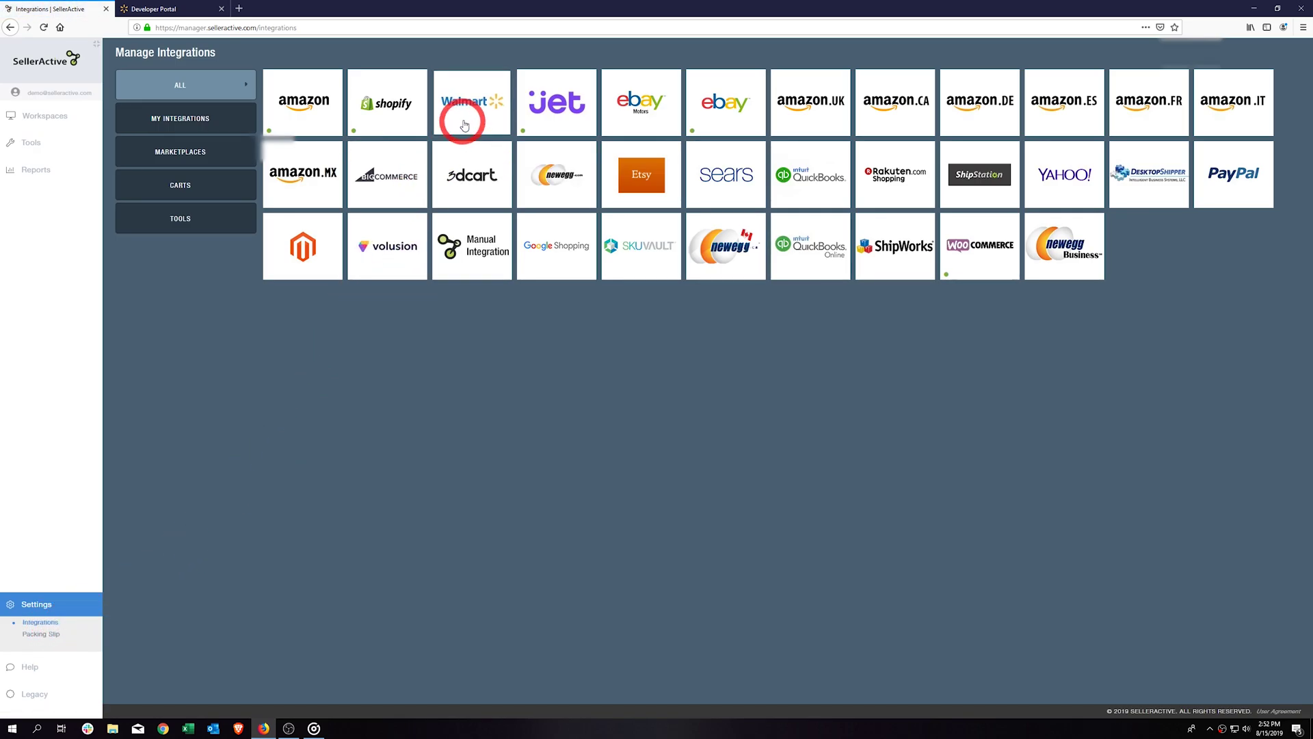
click(469, 109)
click(304, 226)
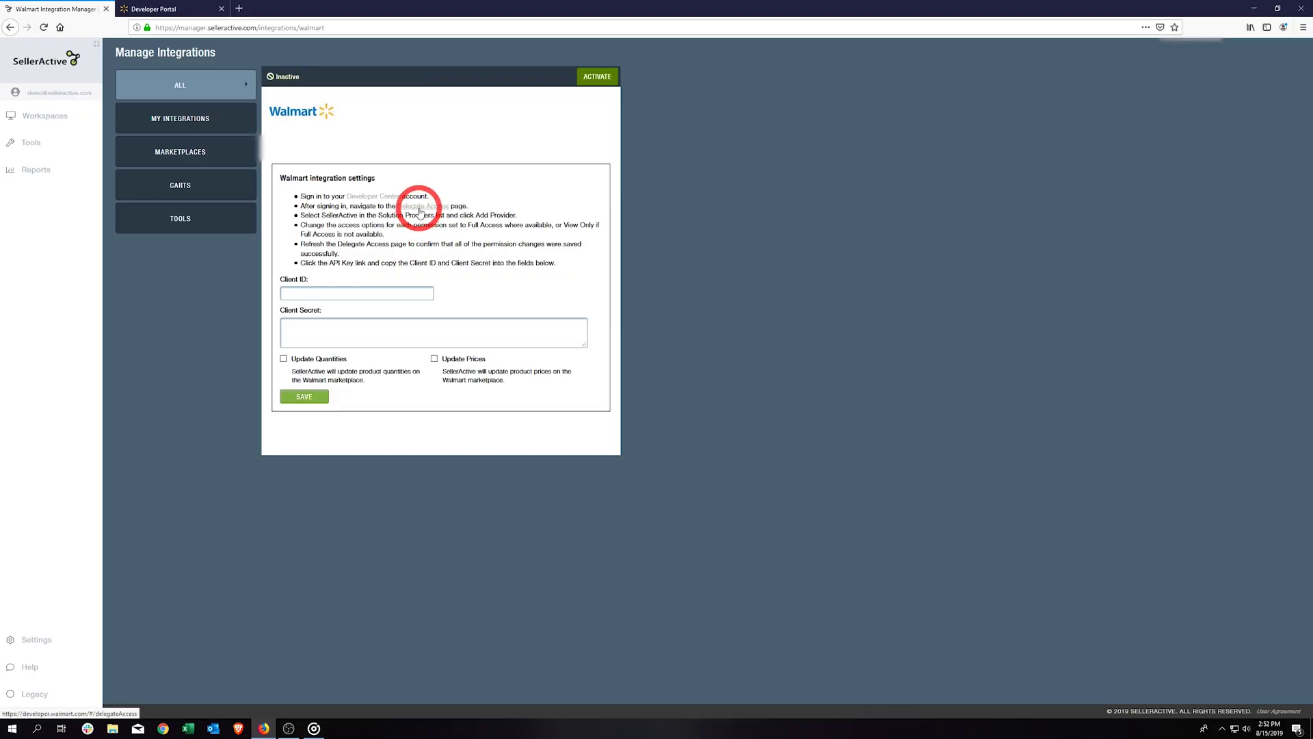
Show the production API keys page in the Walmart Developer Portal tab.
click(175, 10)
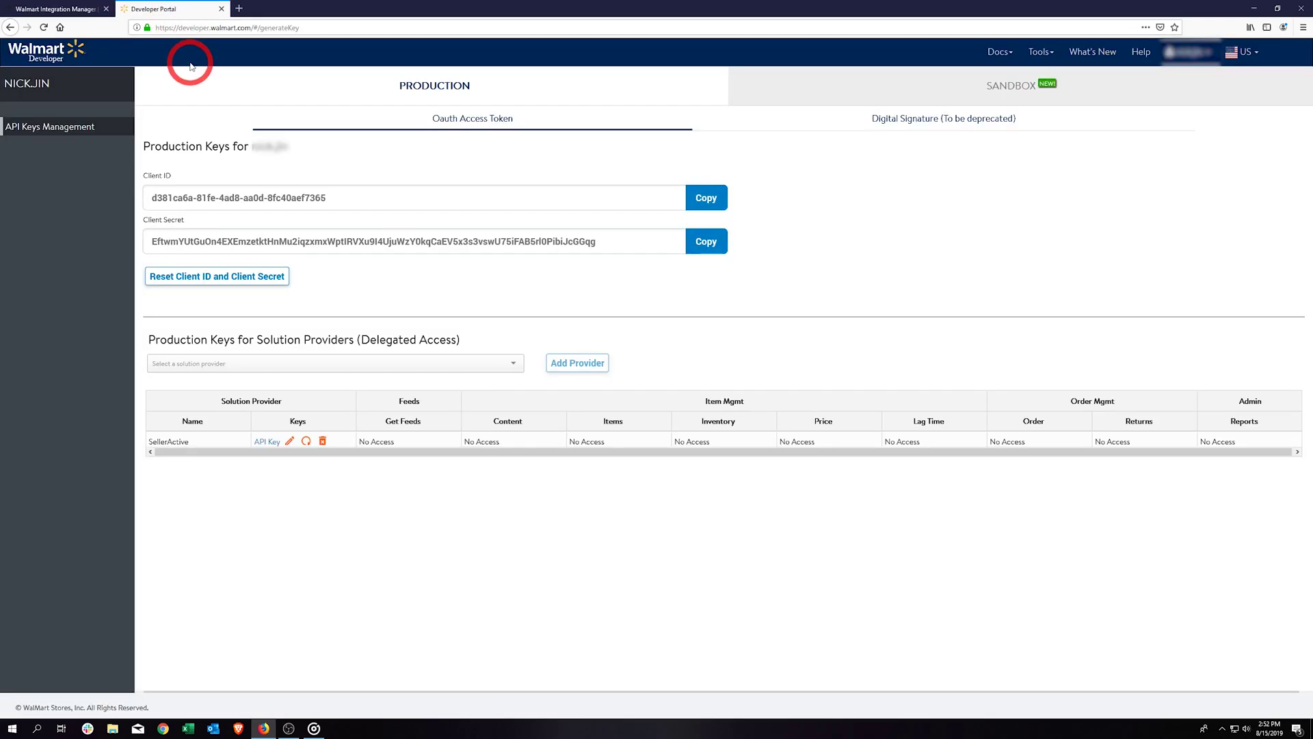
click(261, 95)
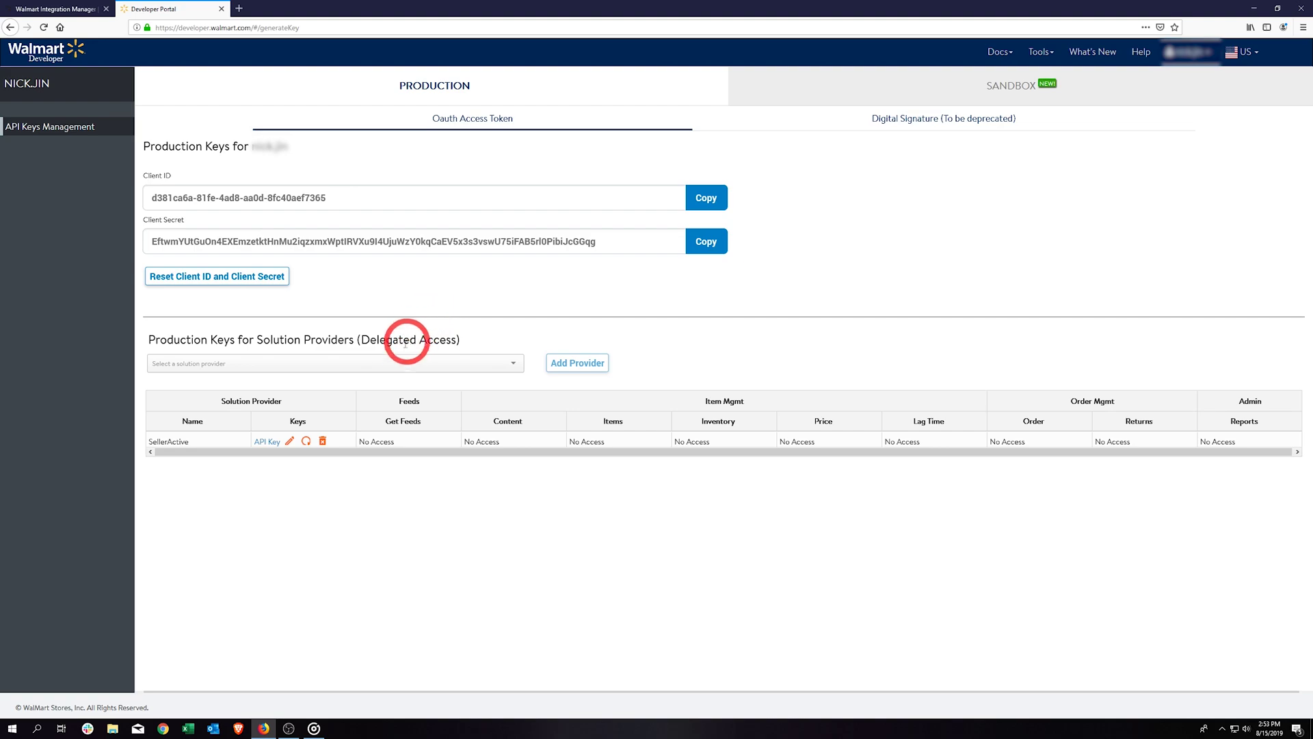
Add SellerActive as the delegated-access solution provider.
click(391, 364)
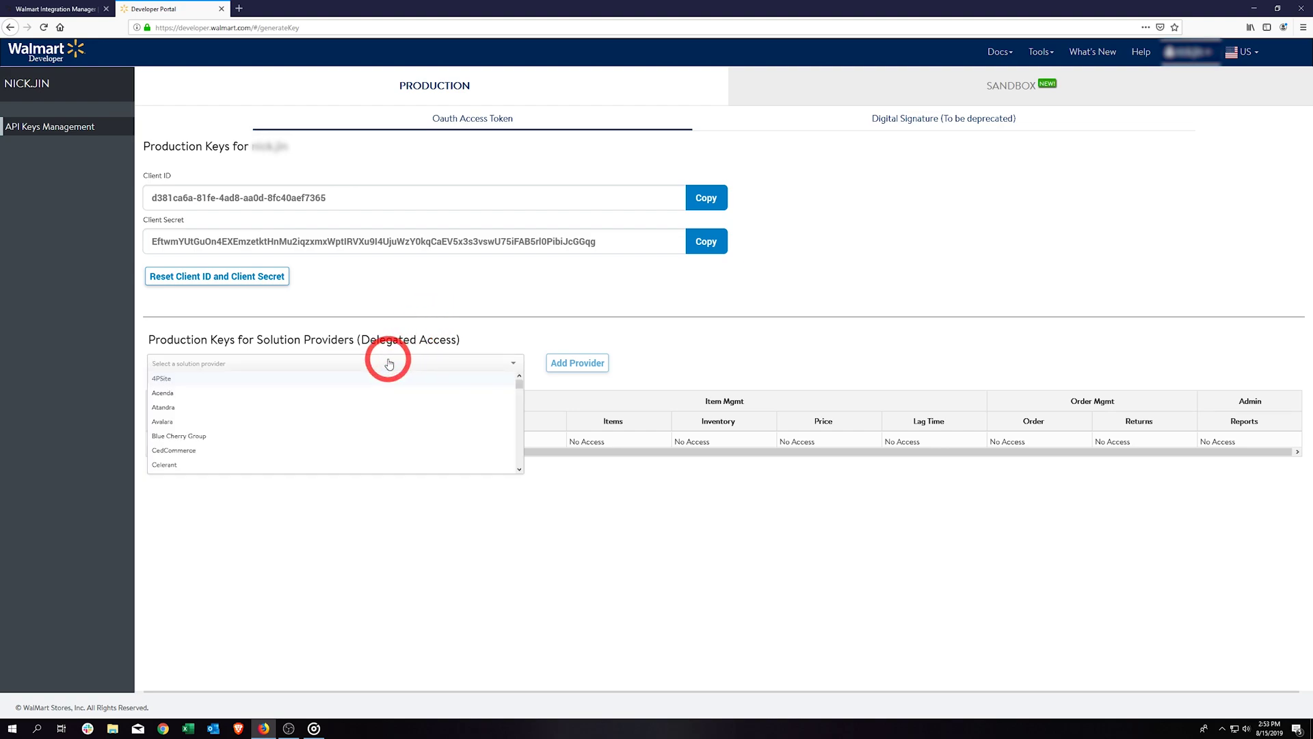
text(sell)
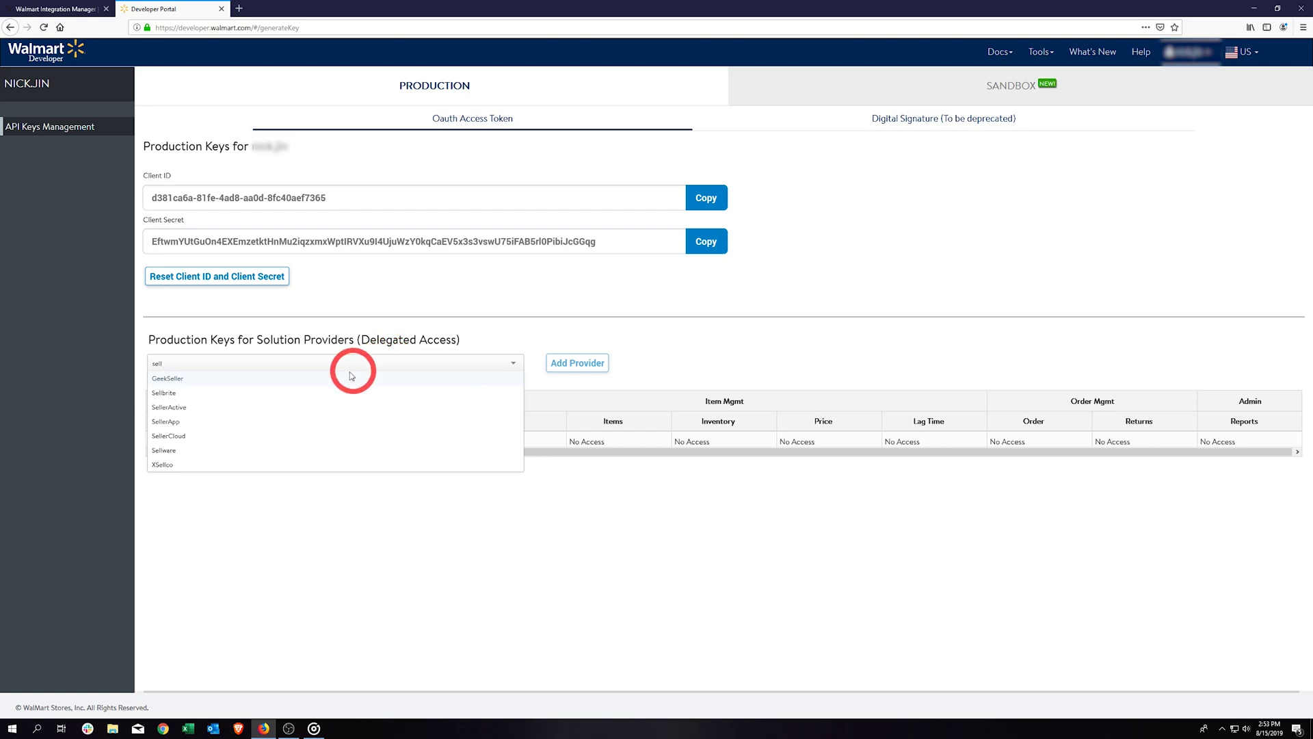
click(170, 408)
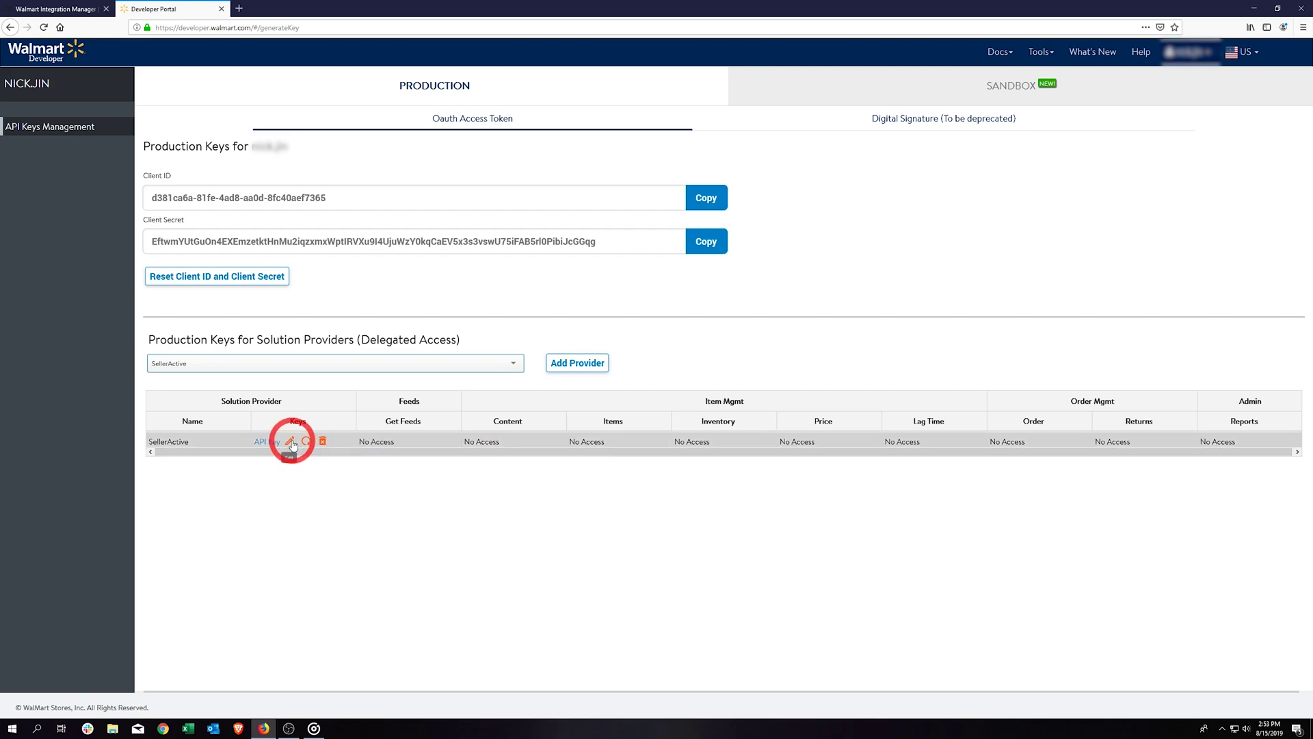
Edit SellerActive's permissions: Get Feeds View Only and Content Full Access.
click(291, 441)
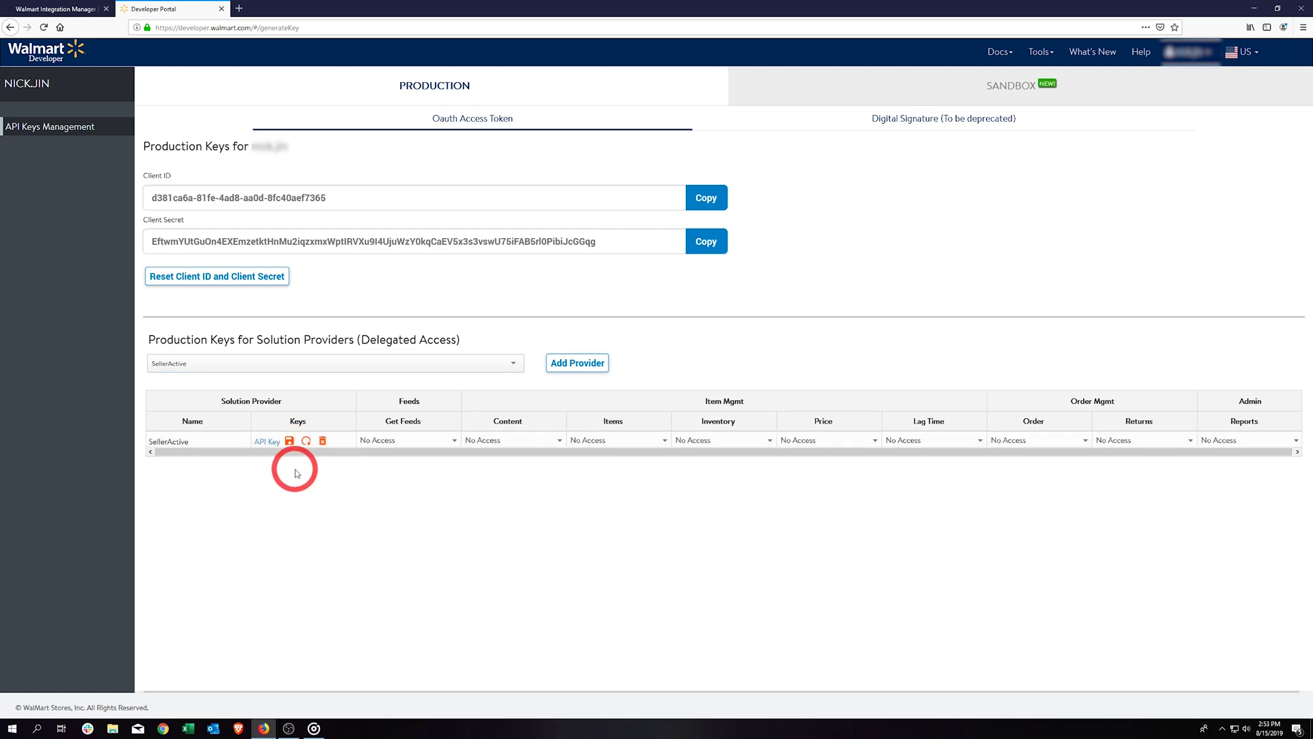
click(454, 442)
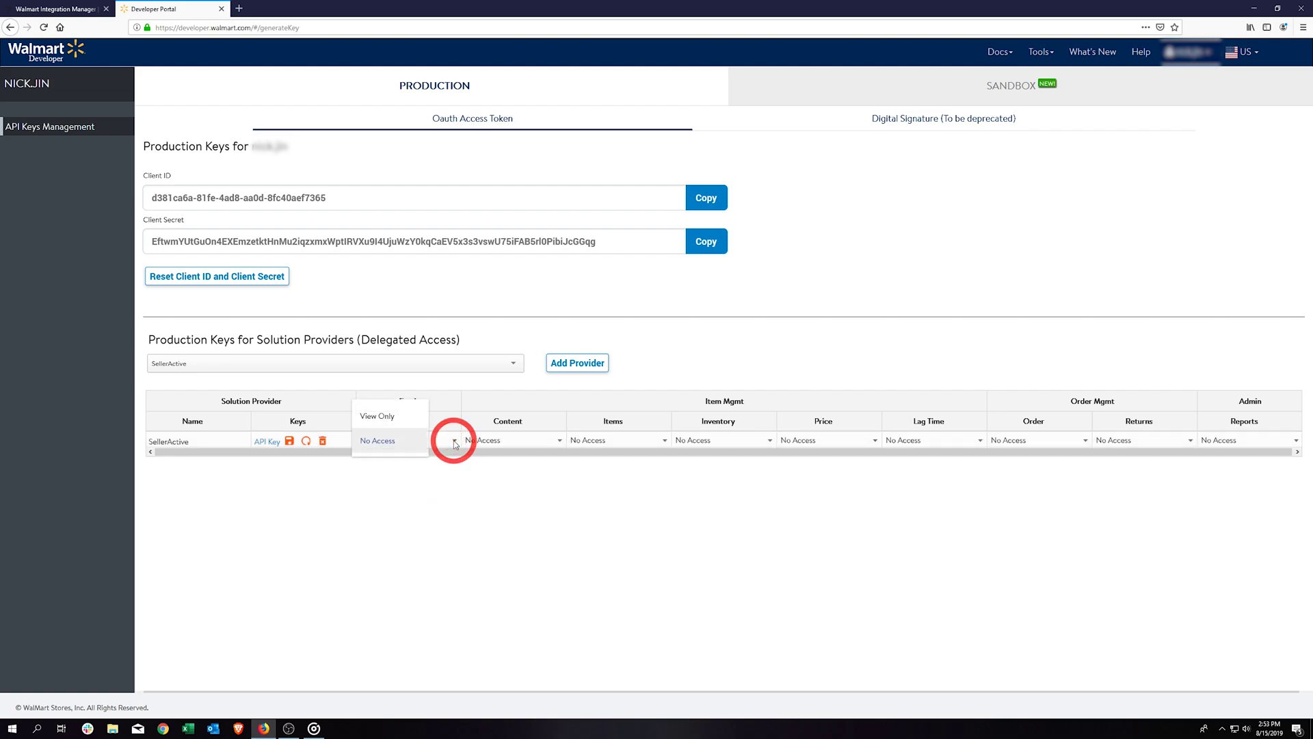
click(395, 415)
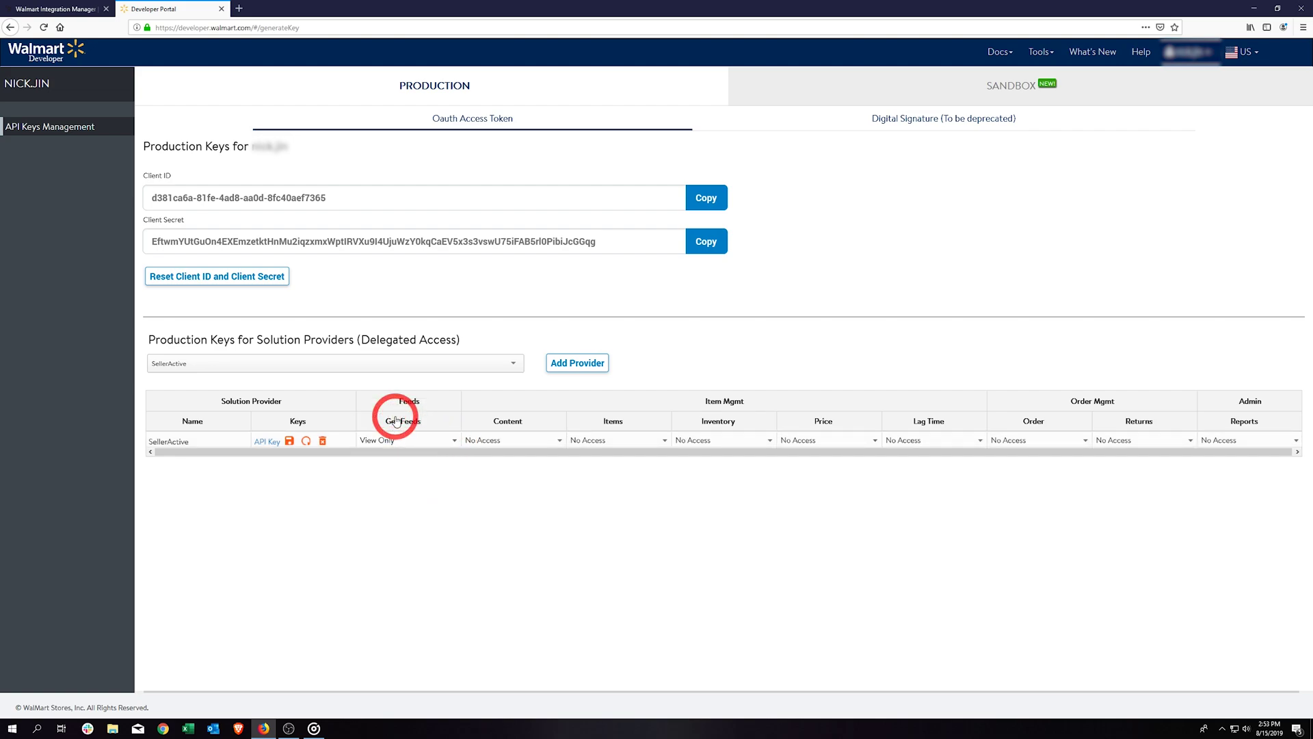
click(554, 441)
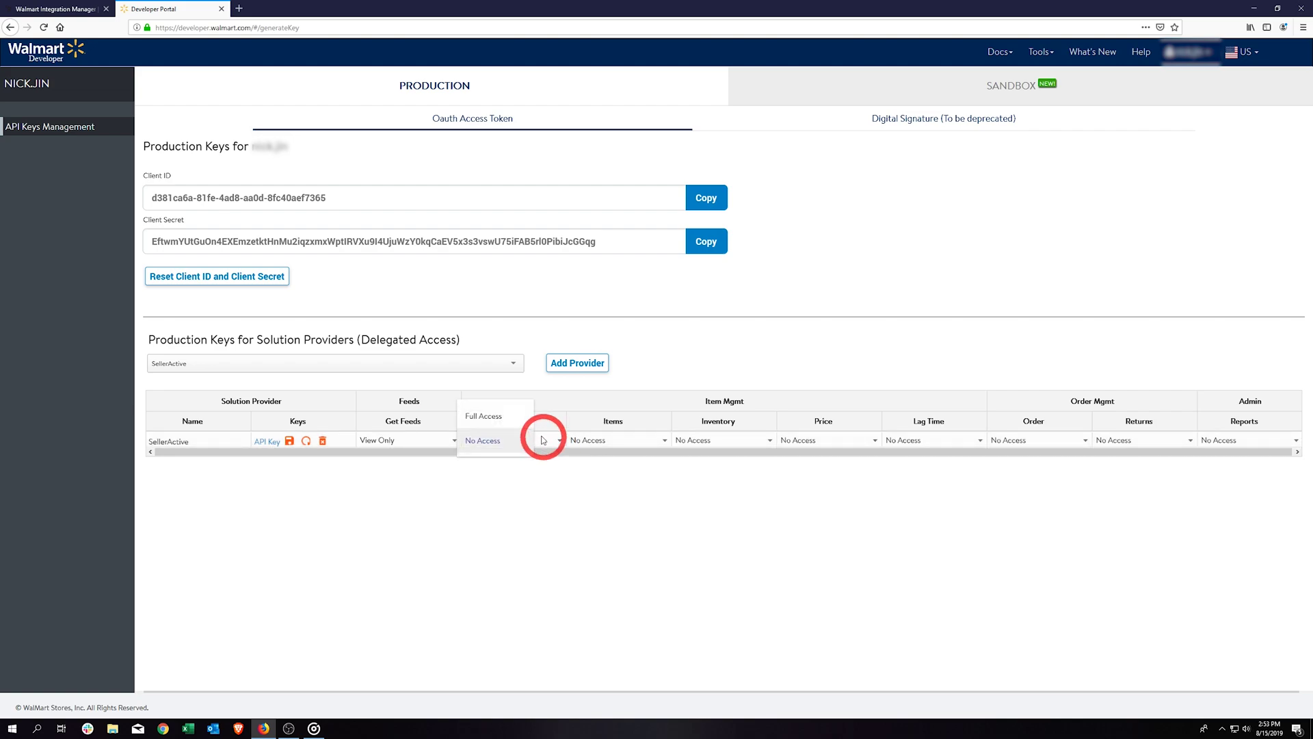
click(484, 417)
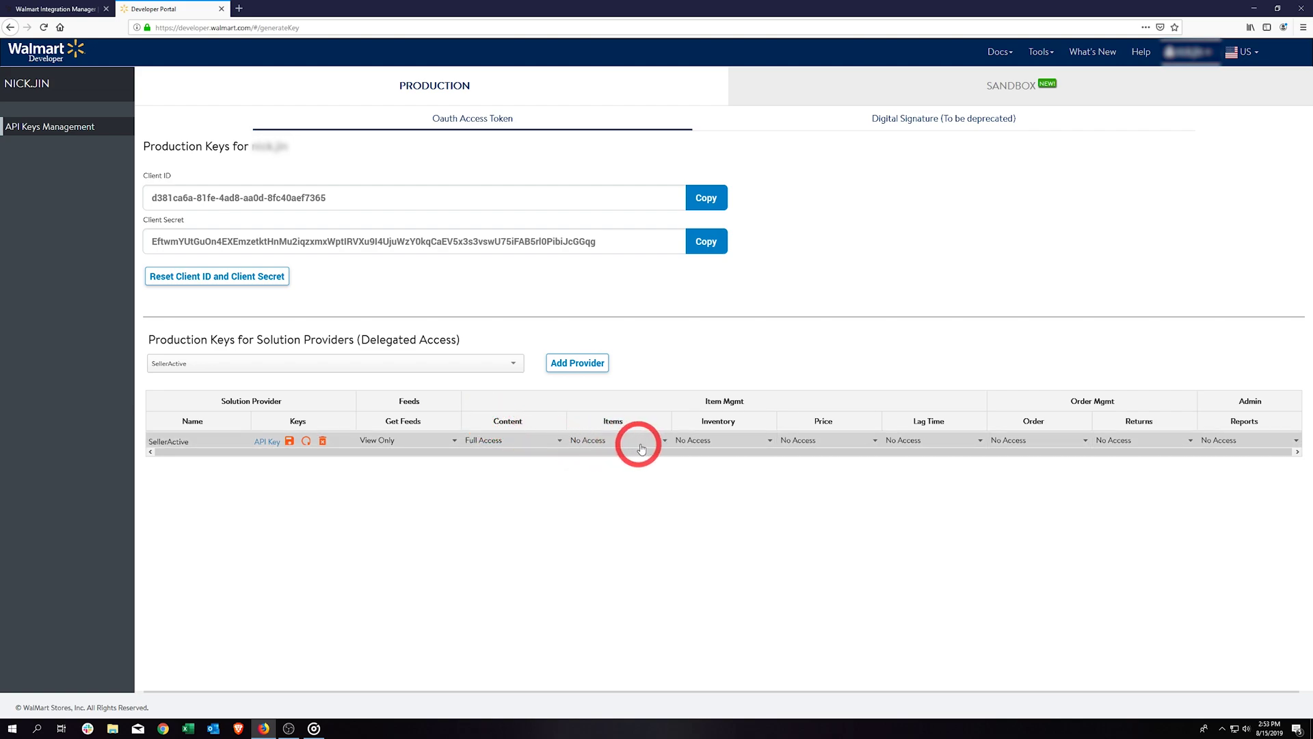
Grant Full Access to Items and Inventory, then save SellerActive's permissions.
click(662, 441)
click(593, 418)
click(726, 441)
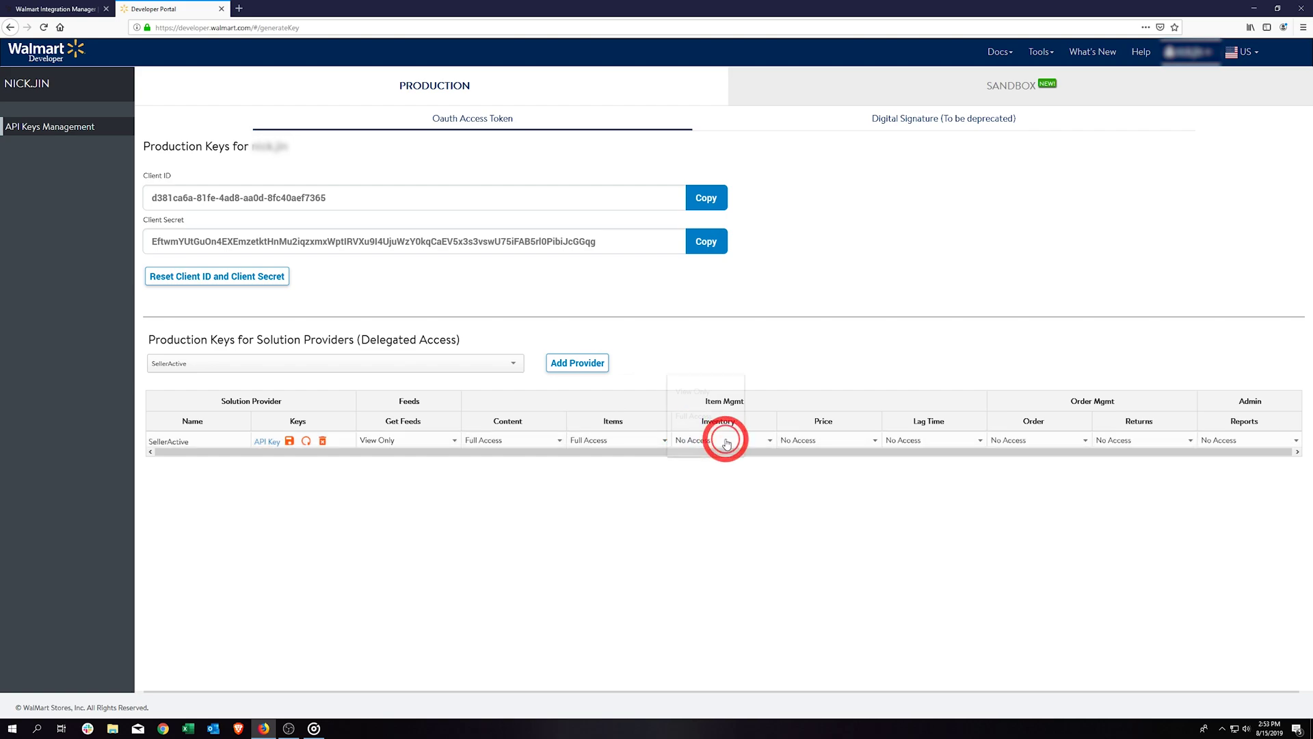
click(697, 415)
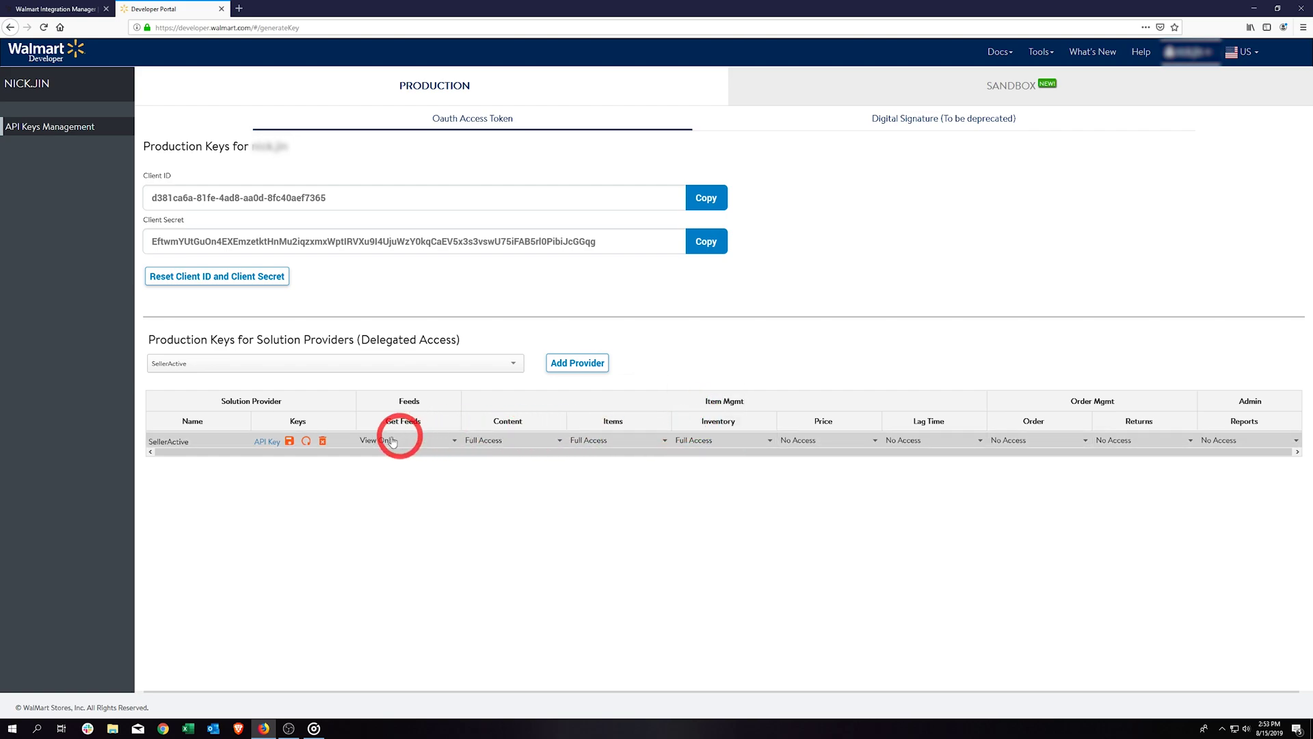
click(290, 441)
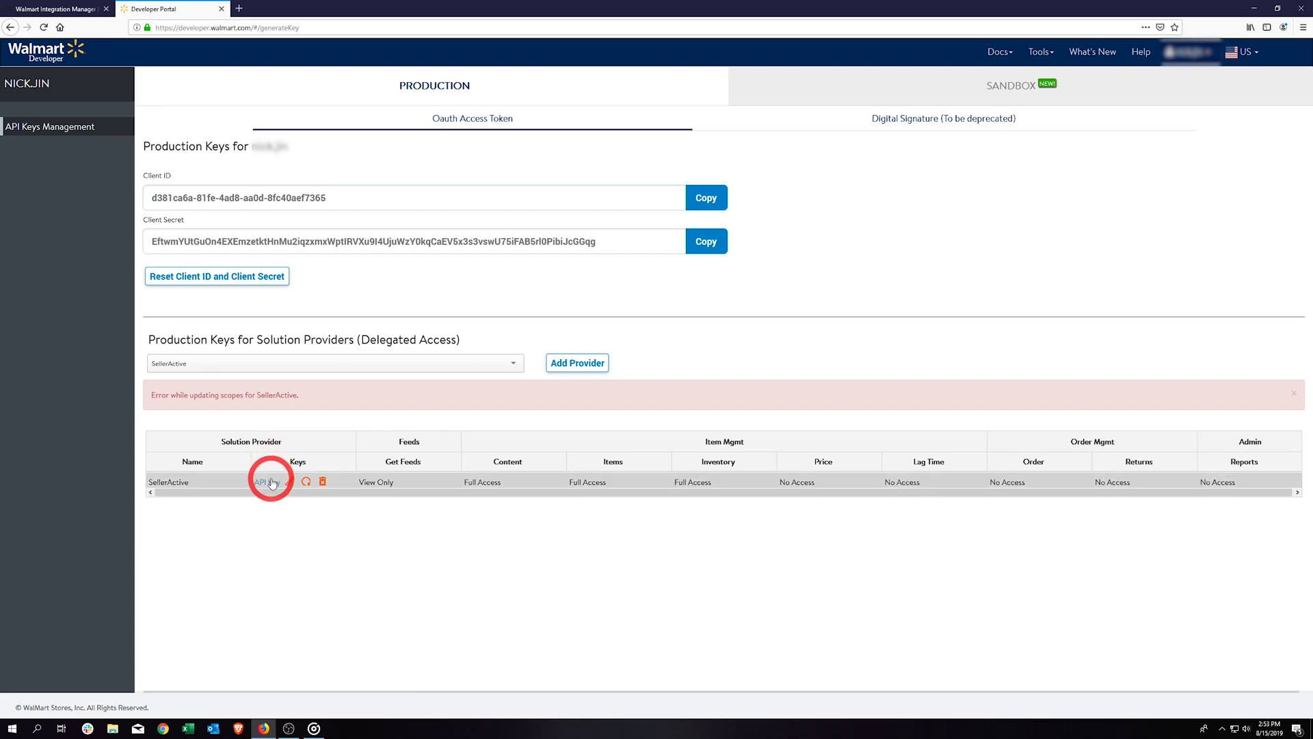
Copy SellerActive's delegated Client ID and paste it into the integration form's Client ID field.
click(269, 484)
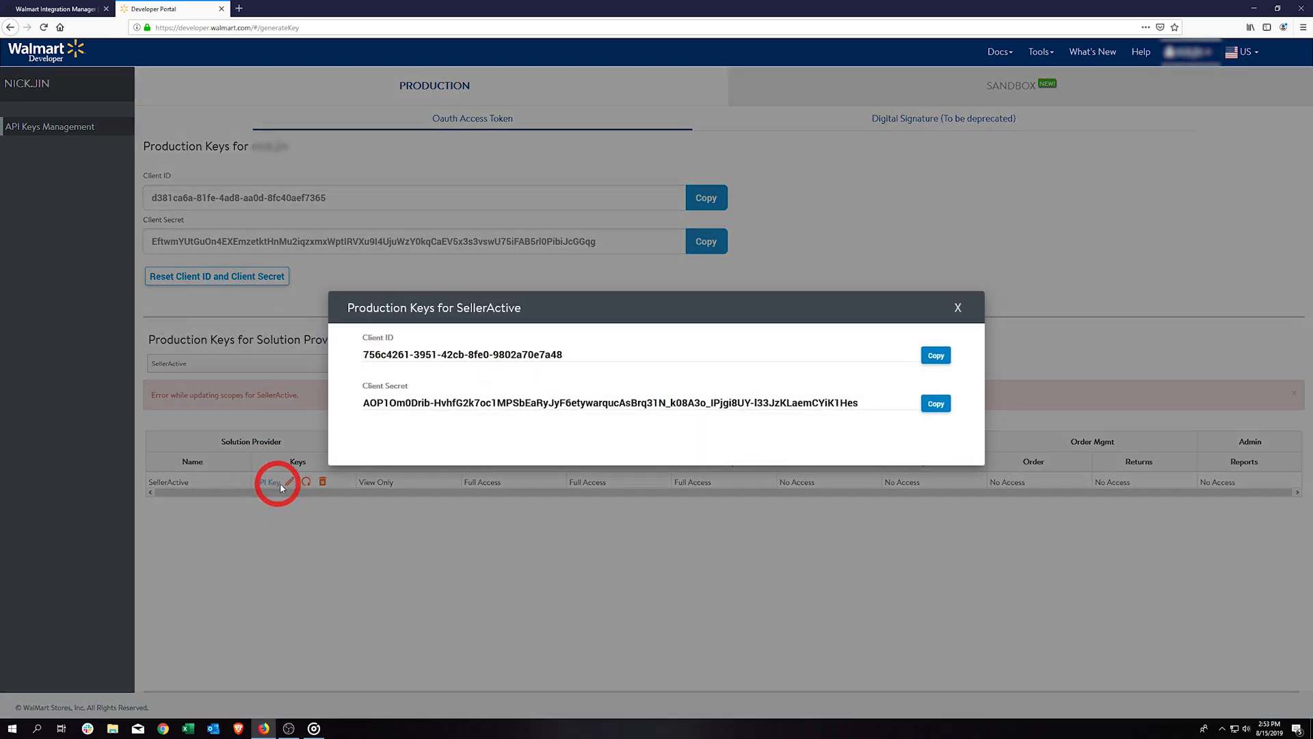
click(935, 355)
click(77, 9)
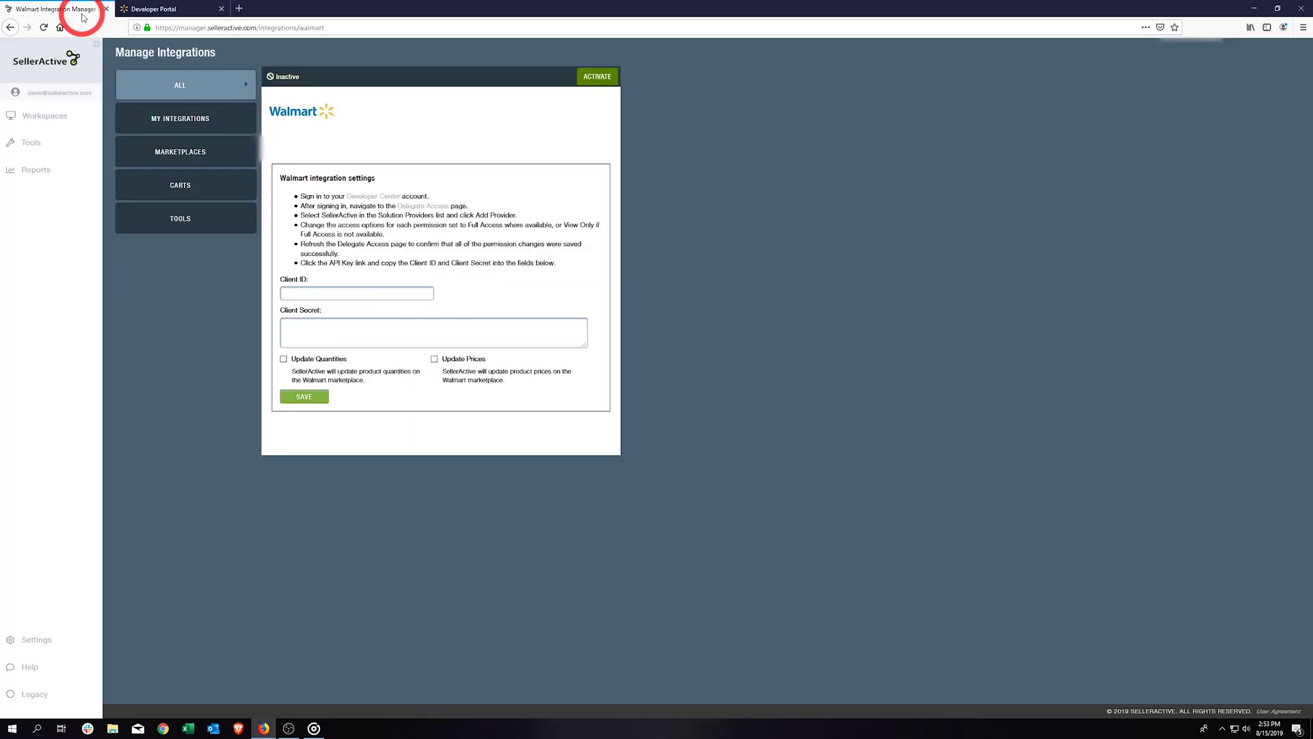
click(313, 295)
key(ctrl+v)
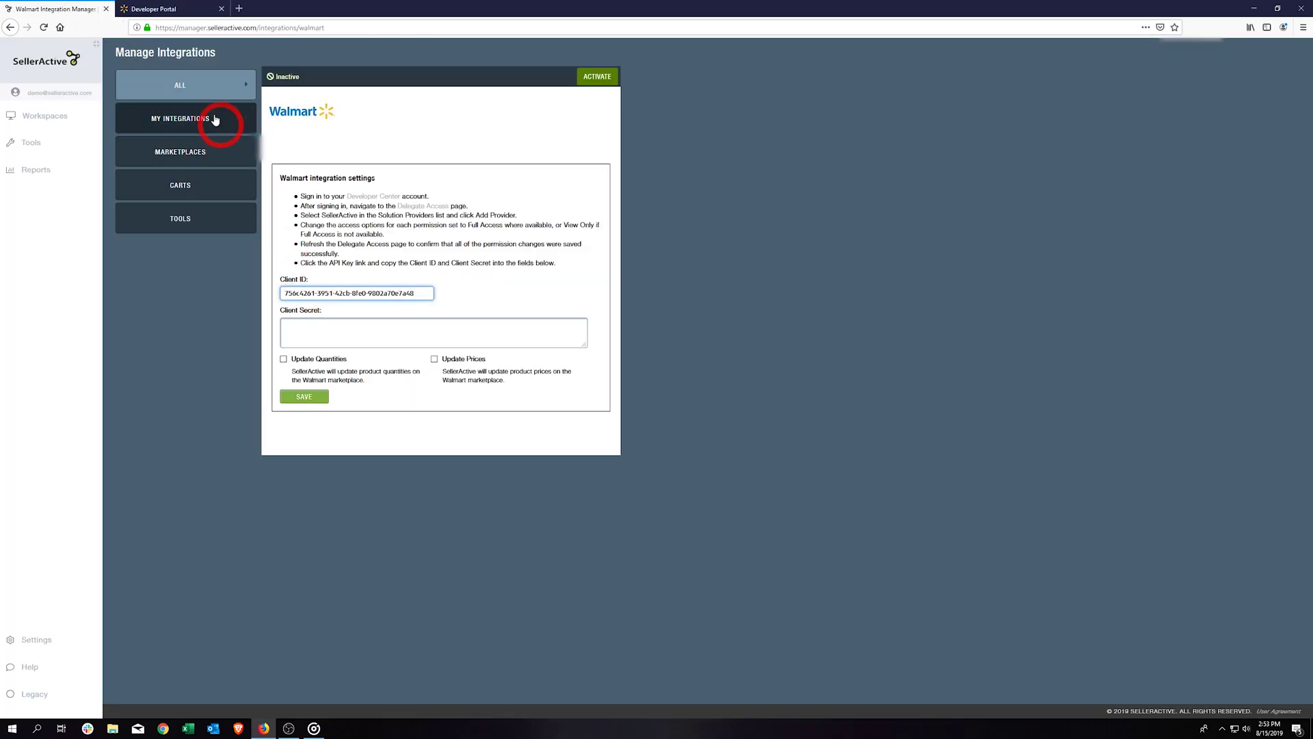
Copy the Client Secret and paste it into the form's Client Secret field.
click(171, 9)
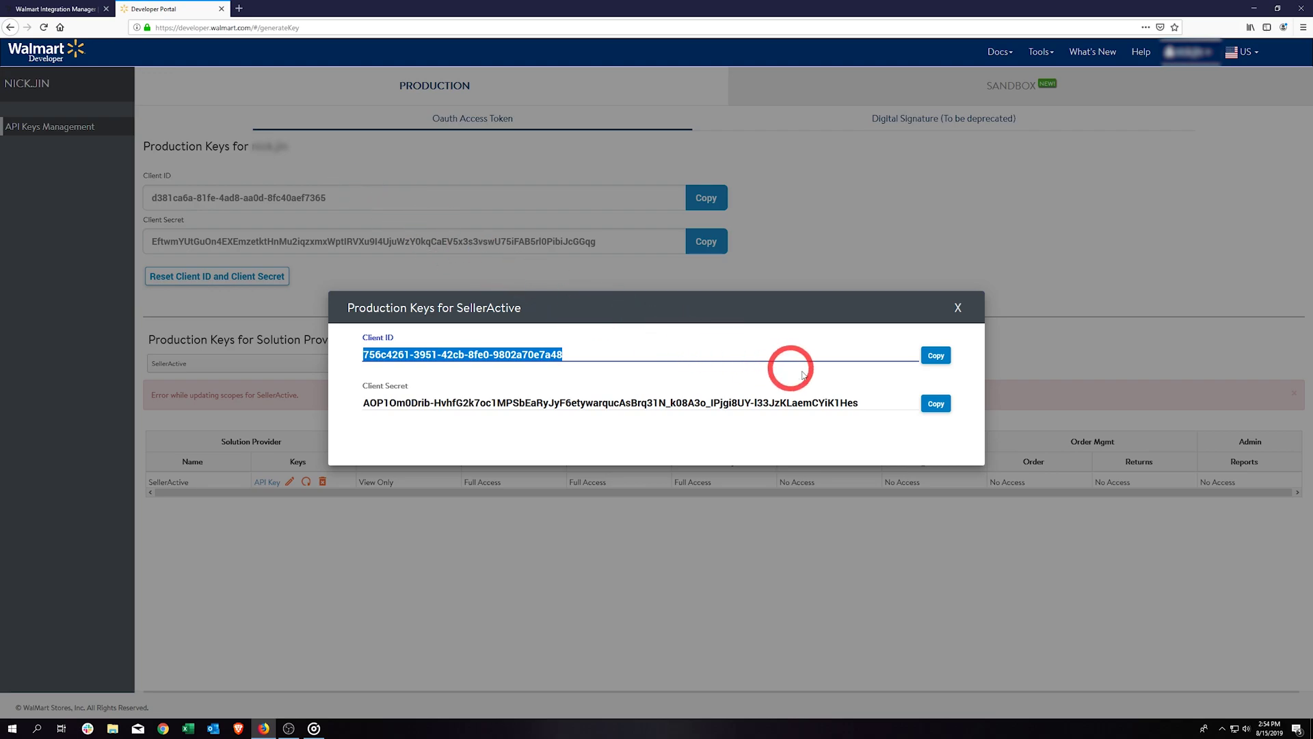
click(936, 403)
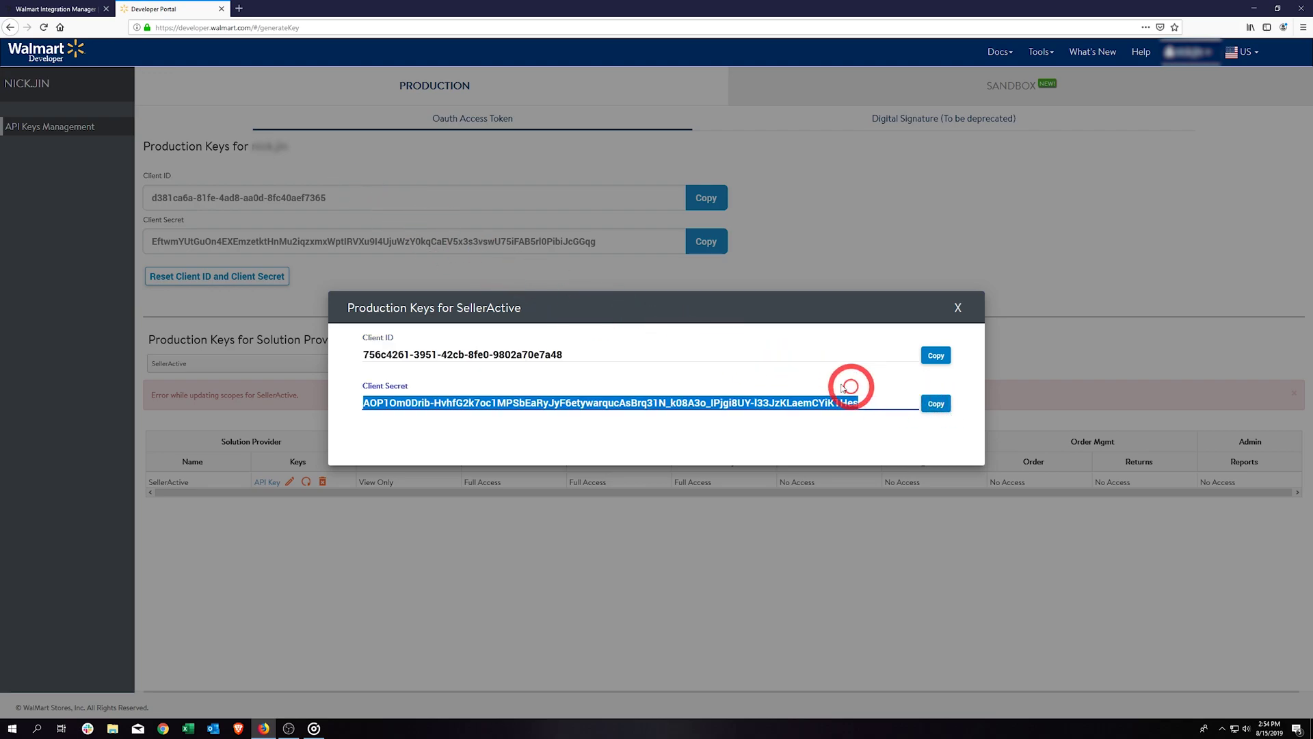
click(93, 11)
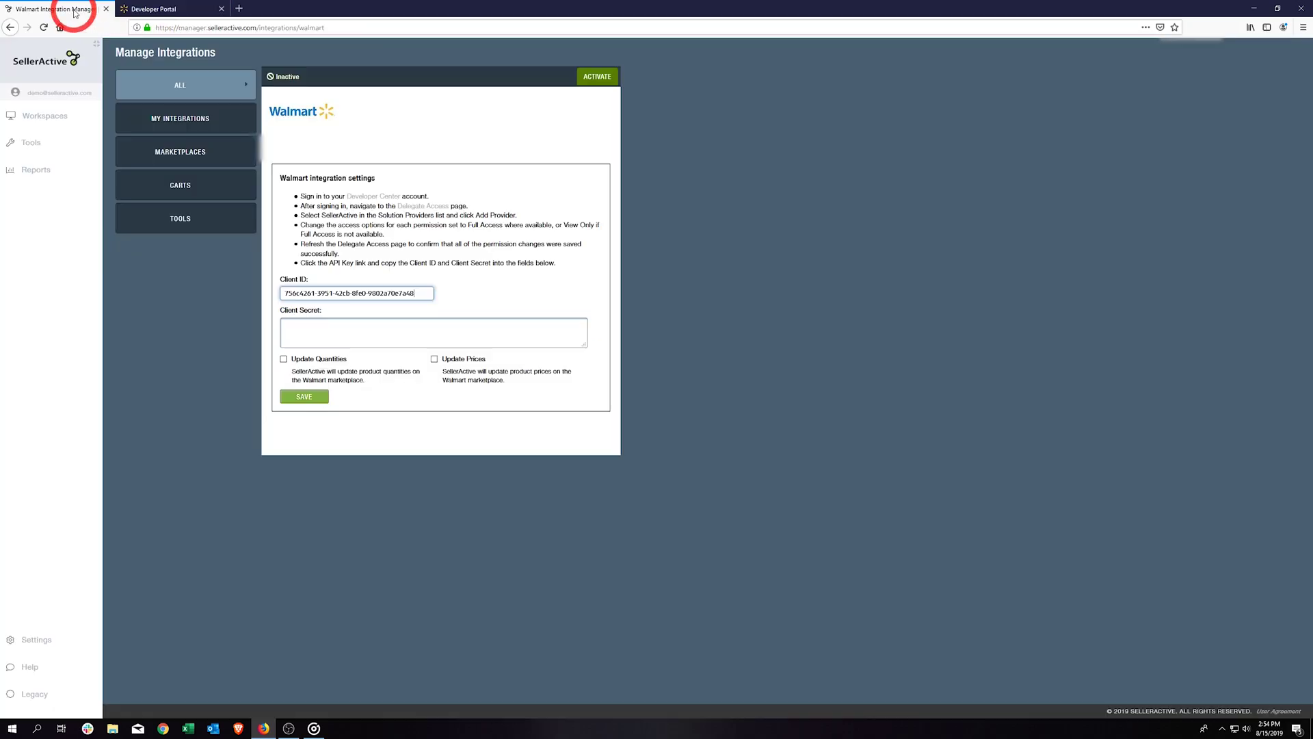
click(316, 331)
key(ctrl+v)
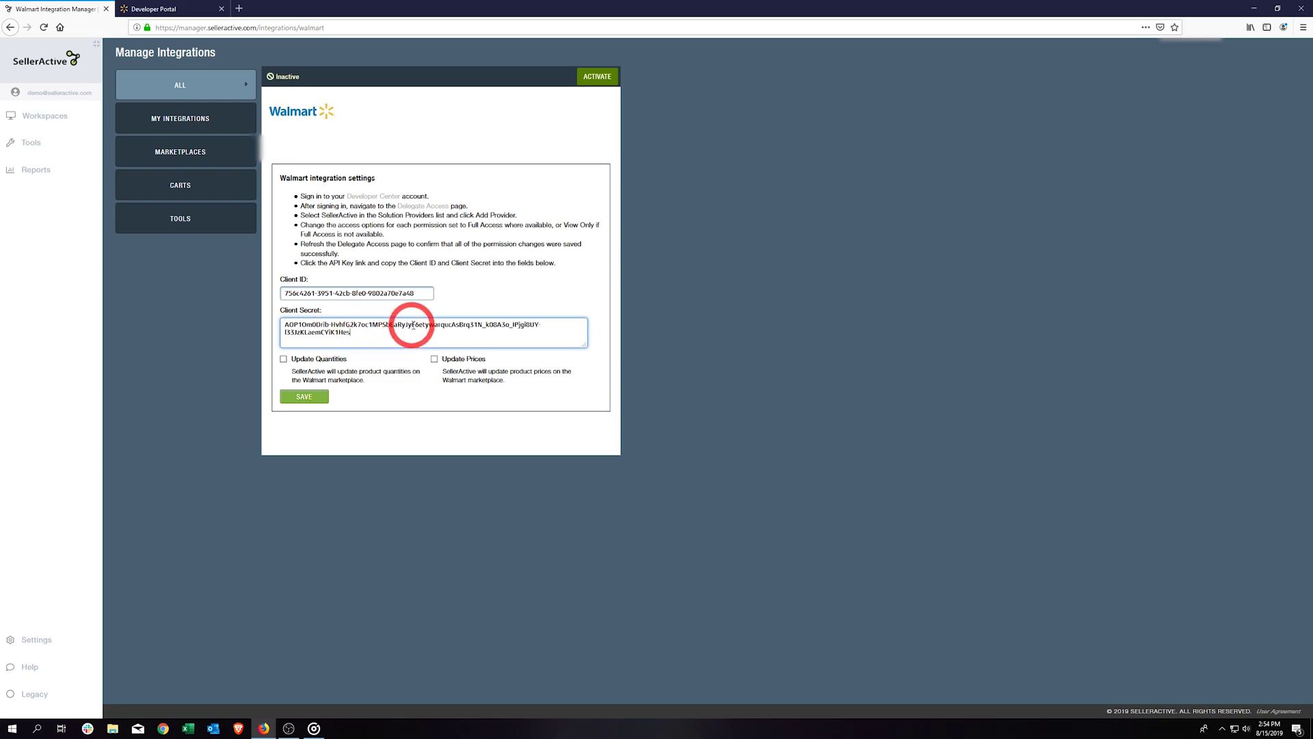